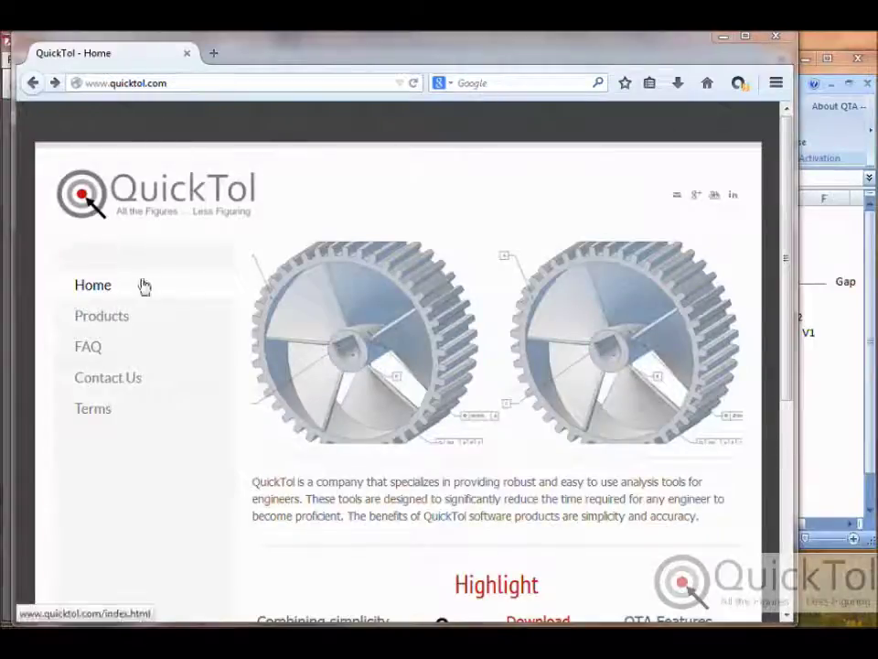
- Open the QuickTol Products page and scroll to the QTA Documentation and Features section
left_click(97, 322)
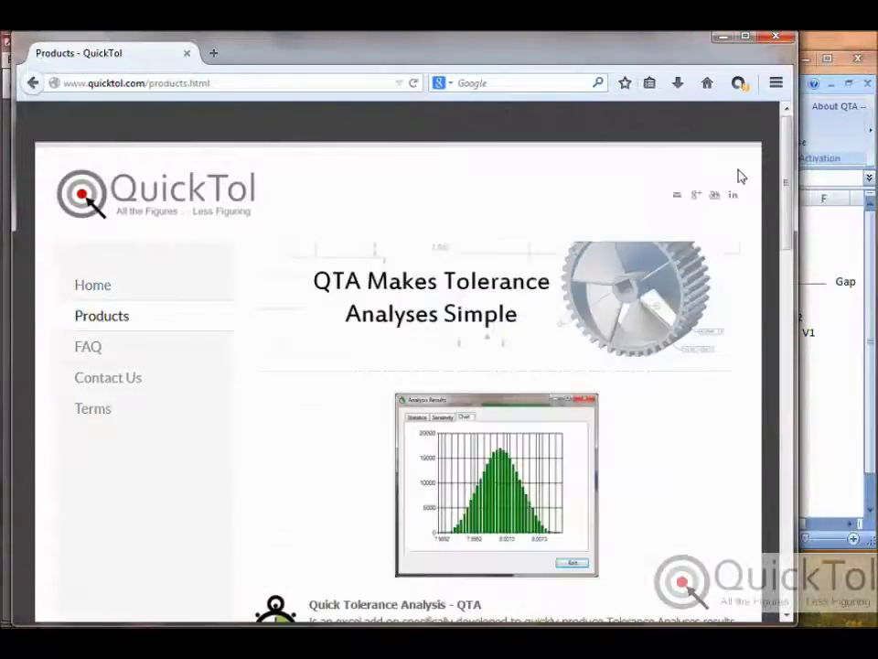
left_click_drag(789, 166, 789, 326)
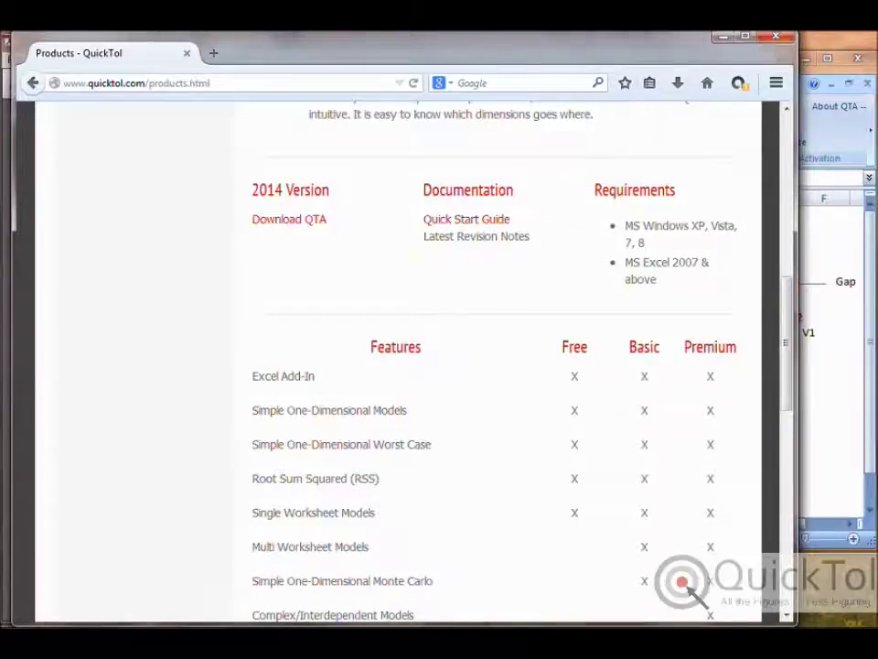
key("alt+Tab")
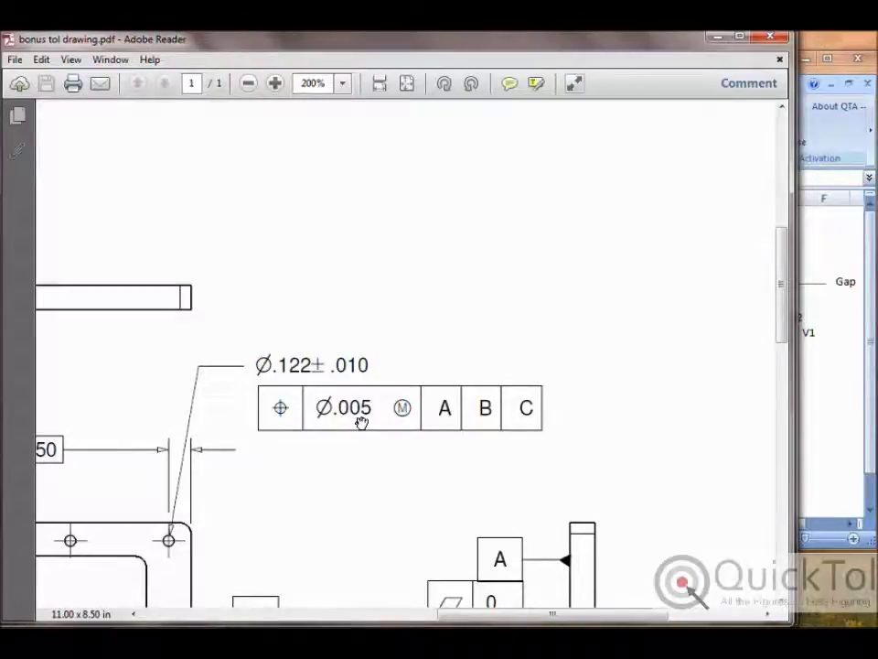
- Scroll the 200% drawing down and left toward the corner hole and .250 dimension
scroll(342, 417, "down", 3)
scroll(342, 417, "left", 3)
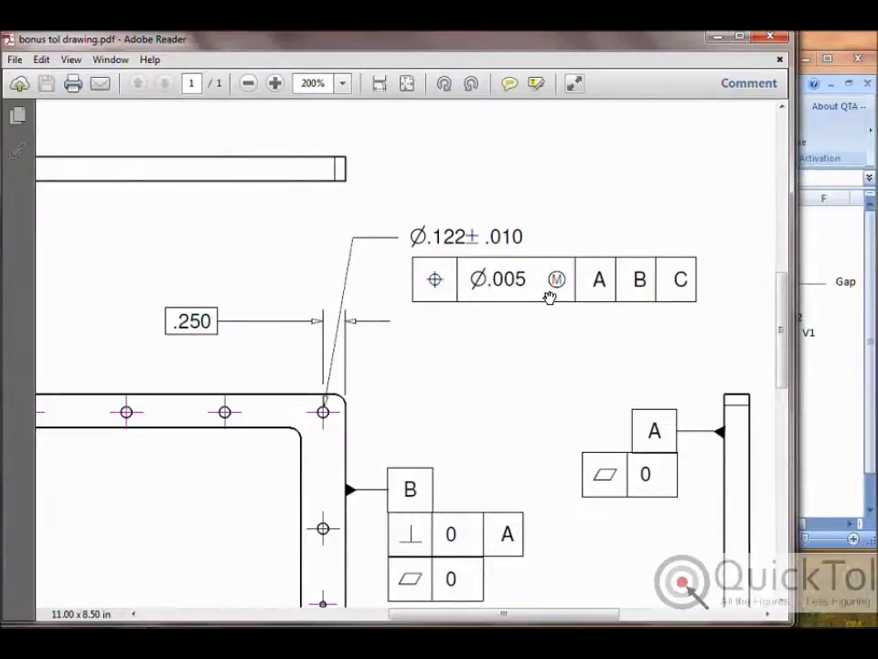
- Bring the Bonus Tolerance.xlsx workbook in front of the PDF drawing
left_click(815, 383)
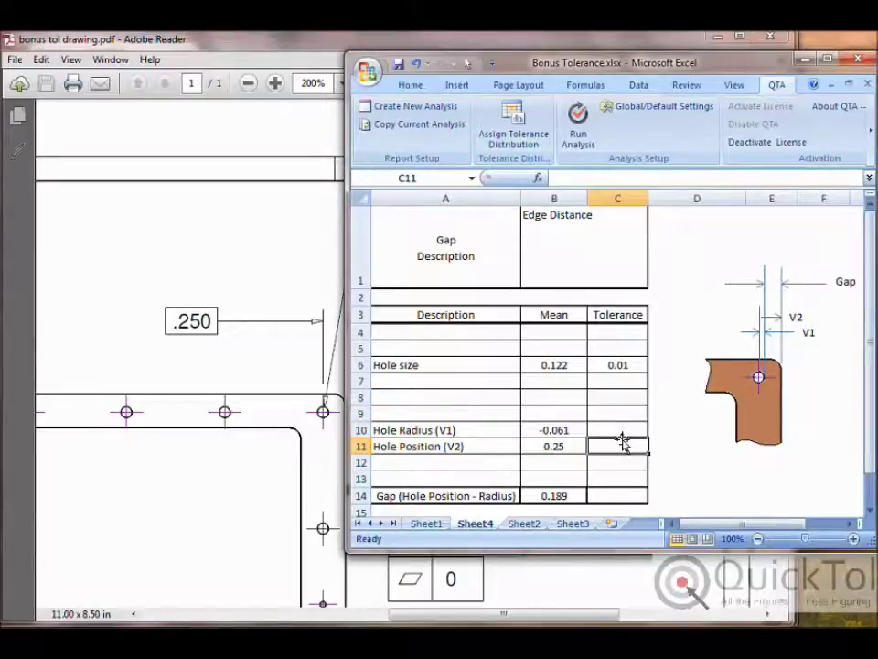
- Begin the C11 formula as =.005+B6- and compare it against the drawing's hole callout
type("=")
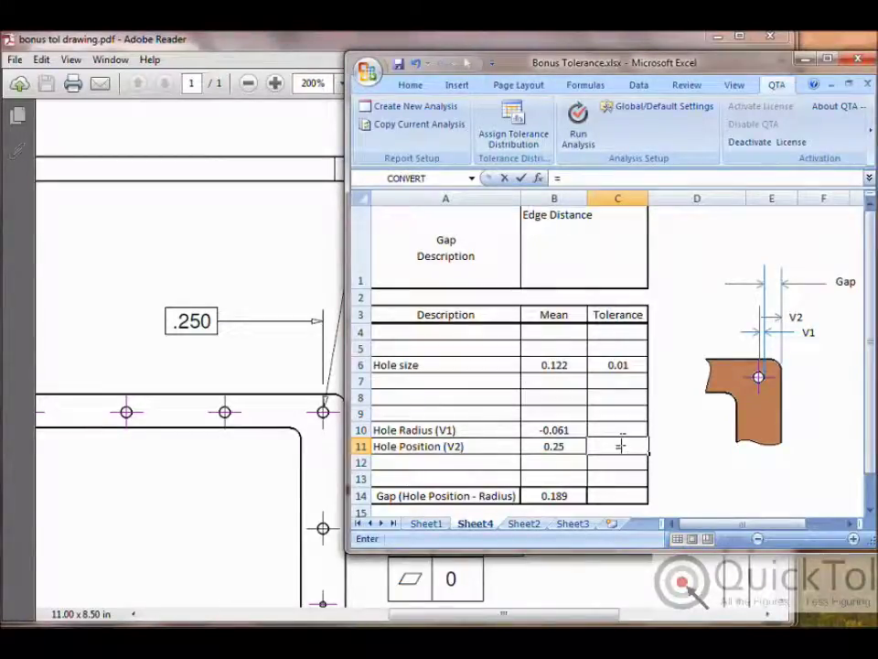
type(".")
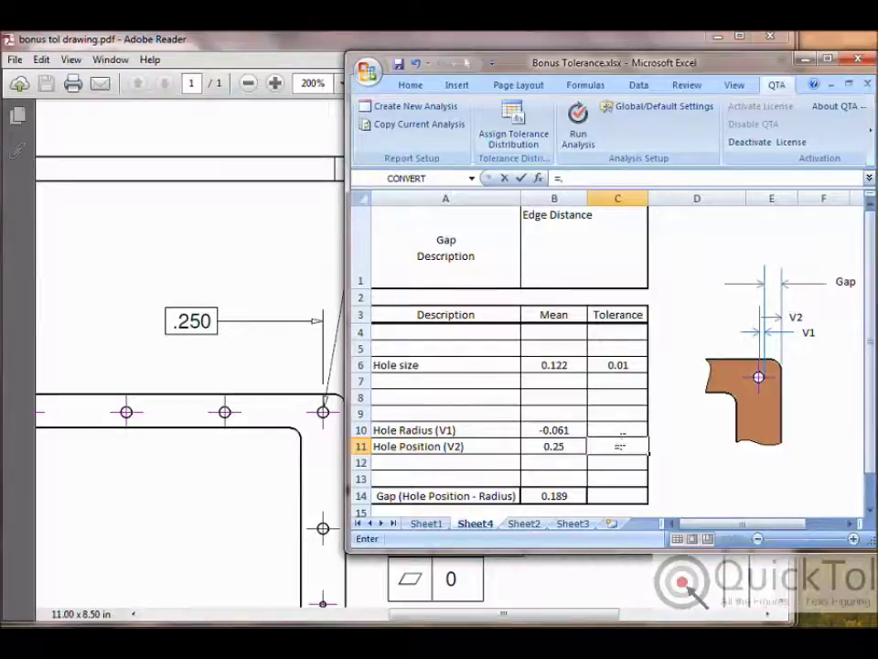
type("005")
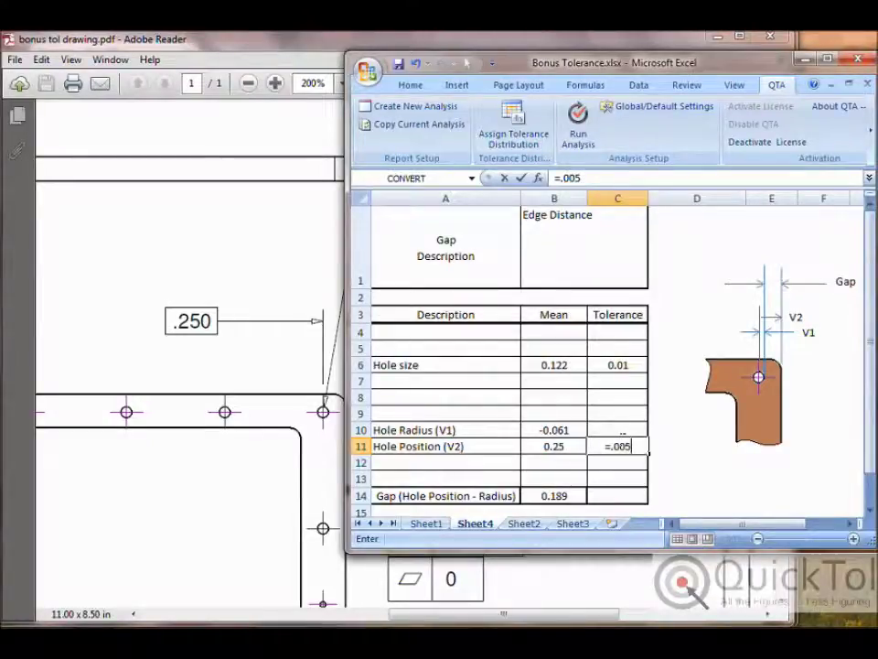
type("+")
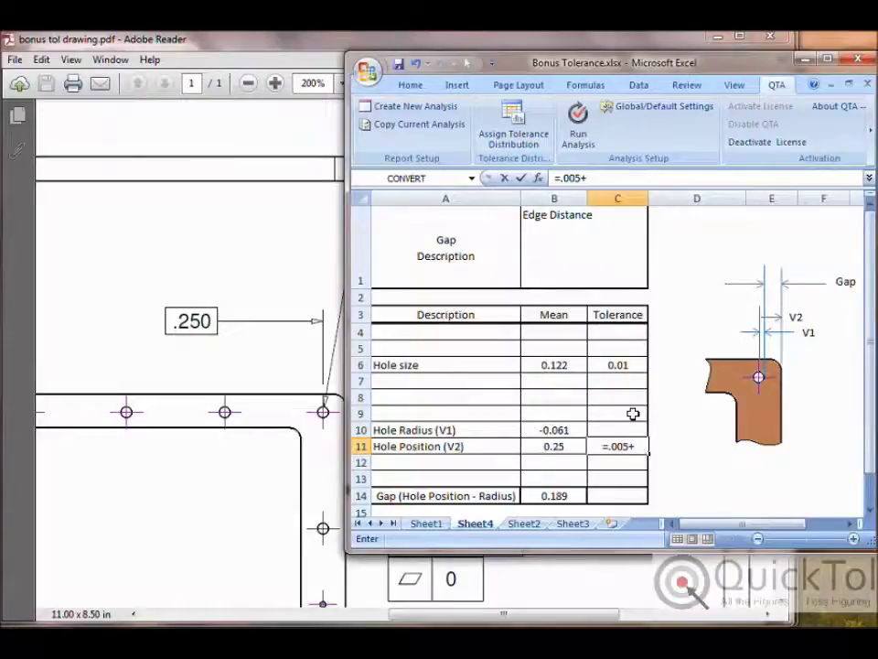
left_click(553, 365)
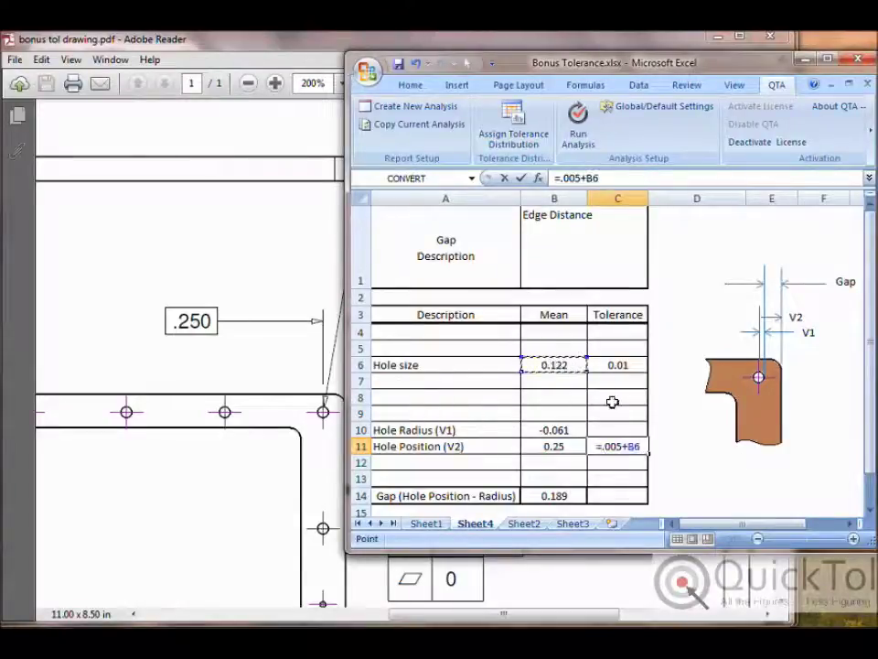
type("-")
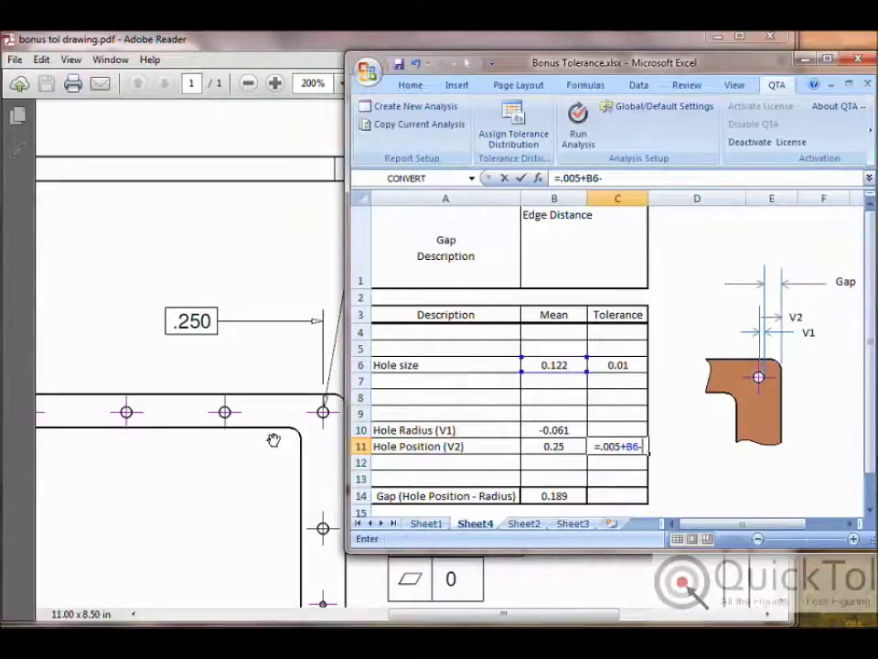
left_click(247, 442)
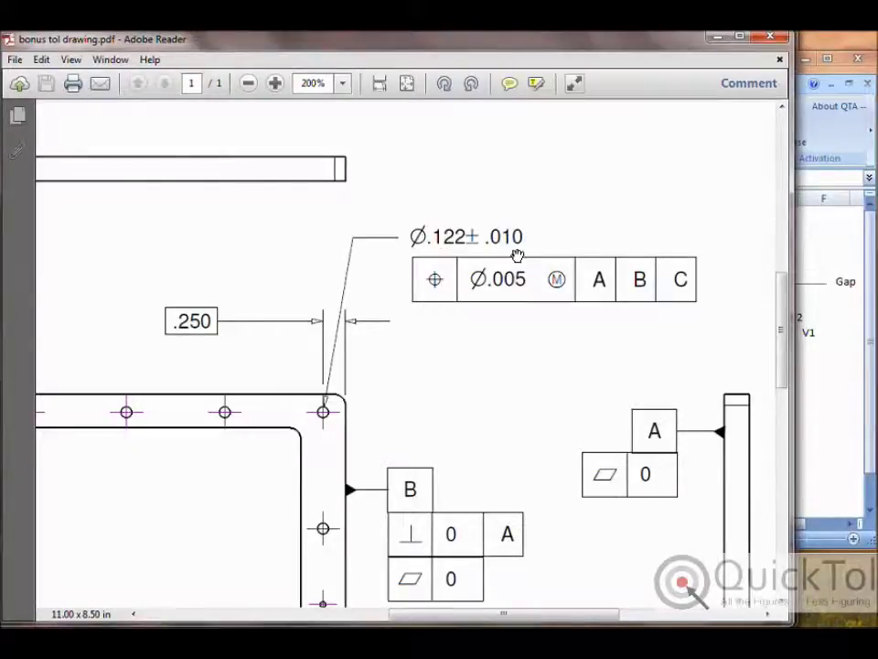
left_click(868, 258)
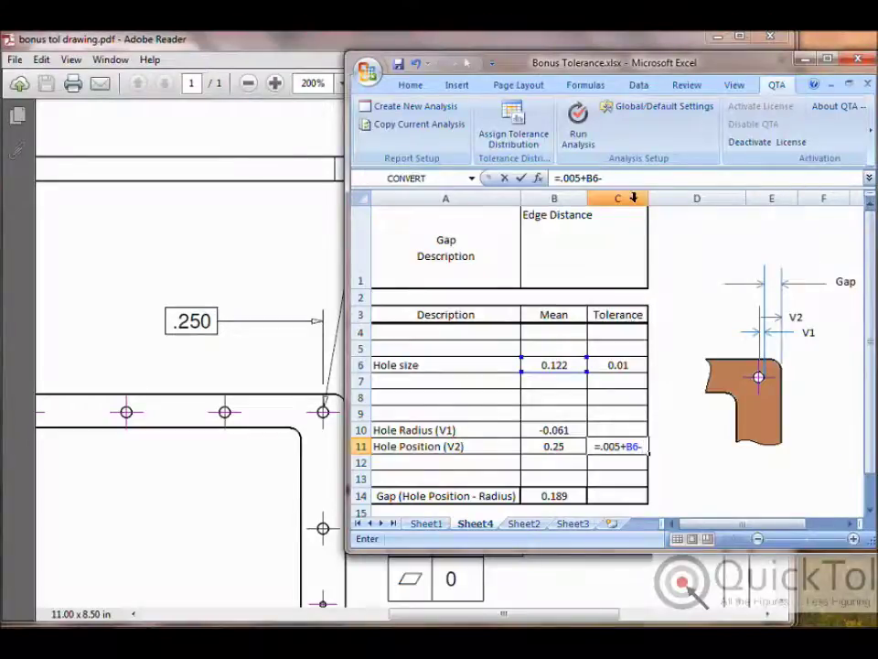
- Complete C11 as =(0.005+B6-0.112)/2, giving a 0.0075 position tolerance
left_click(647, 178)
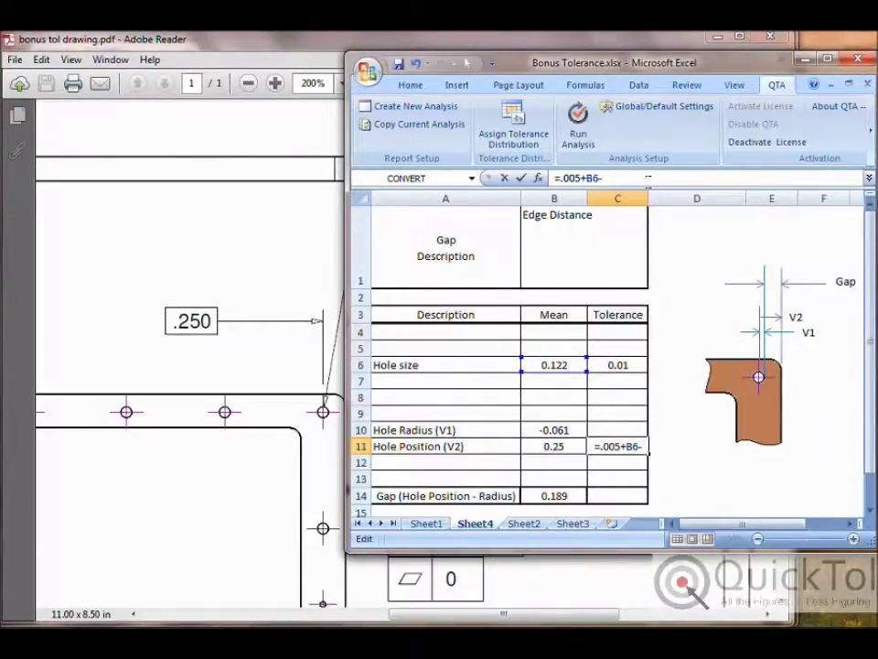
type(".112")
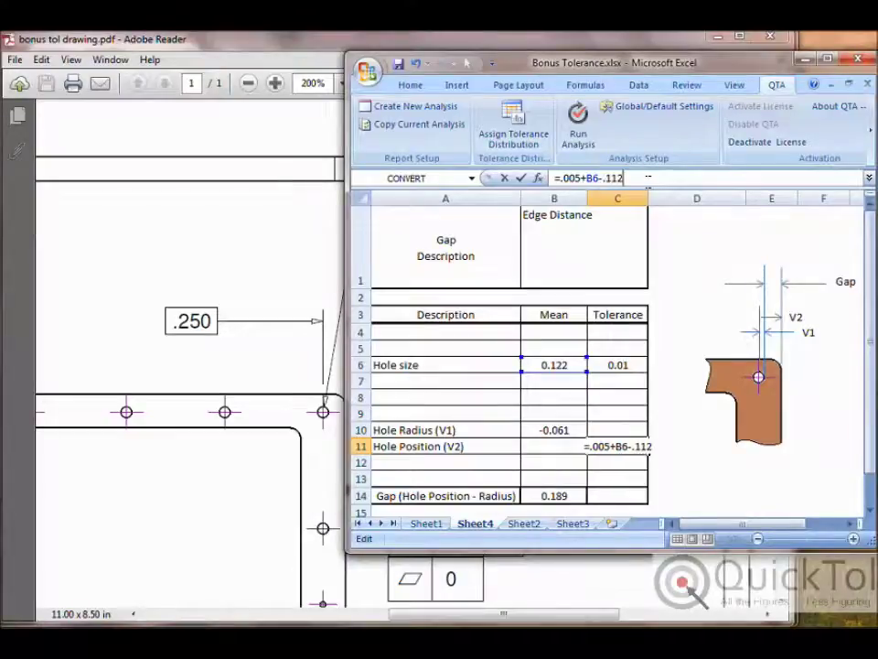
key("Return")
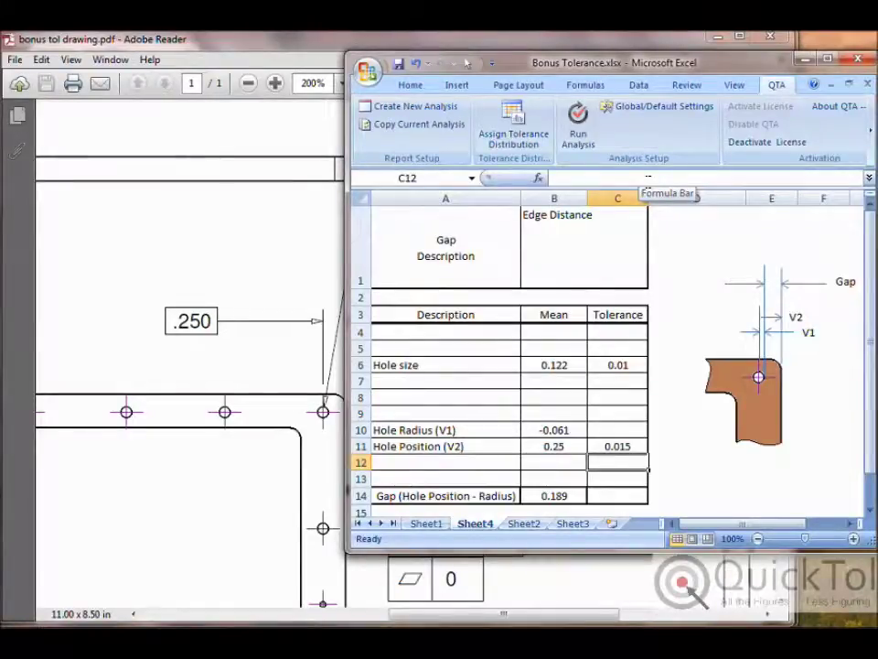
key("Up")
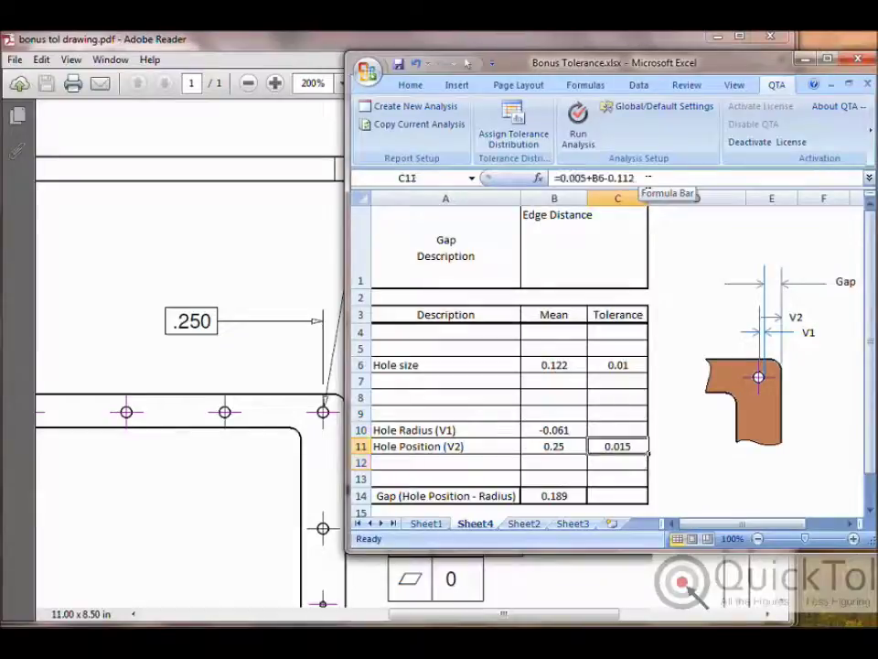
left_click(647, 177)
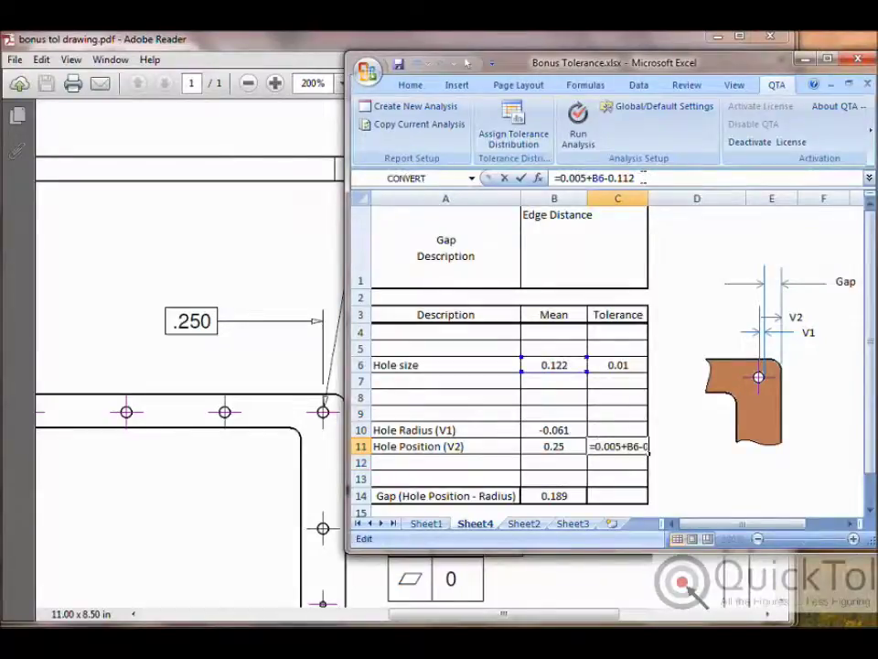
type("/2")
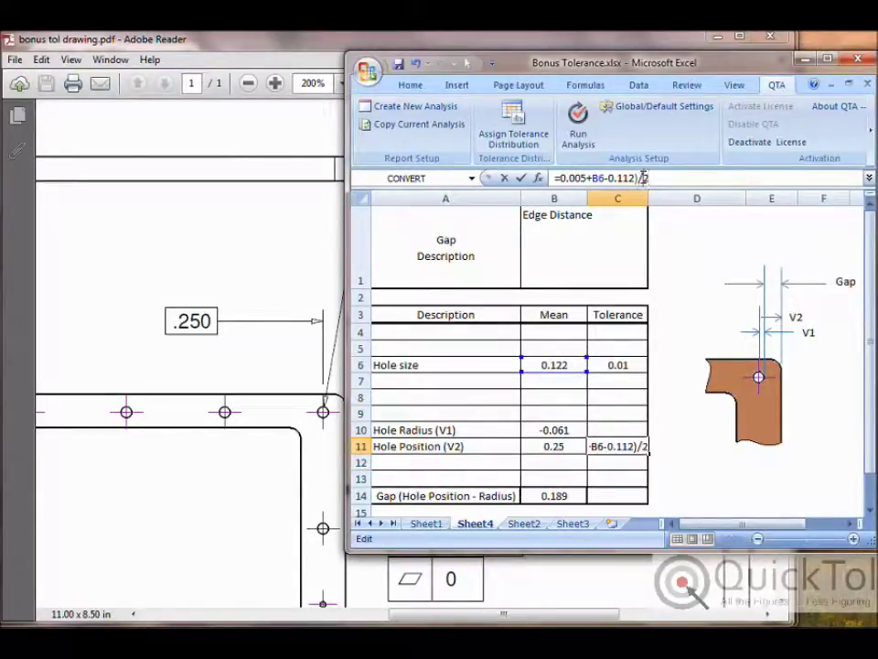
key("Left")
key("Left")
key("Left")
key("Left")
key("Left")
key("Left")
key("Left")
key("Left")
key("Left")
key("Left")
key("Left")
key("Left")
key("Left")
key("Left")
key("Left")
key("Left")
key("Left")
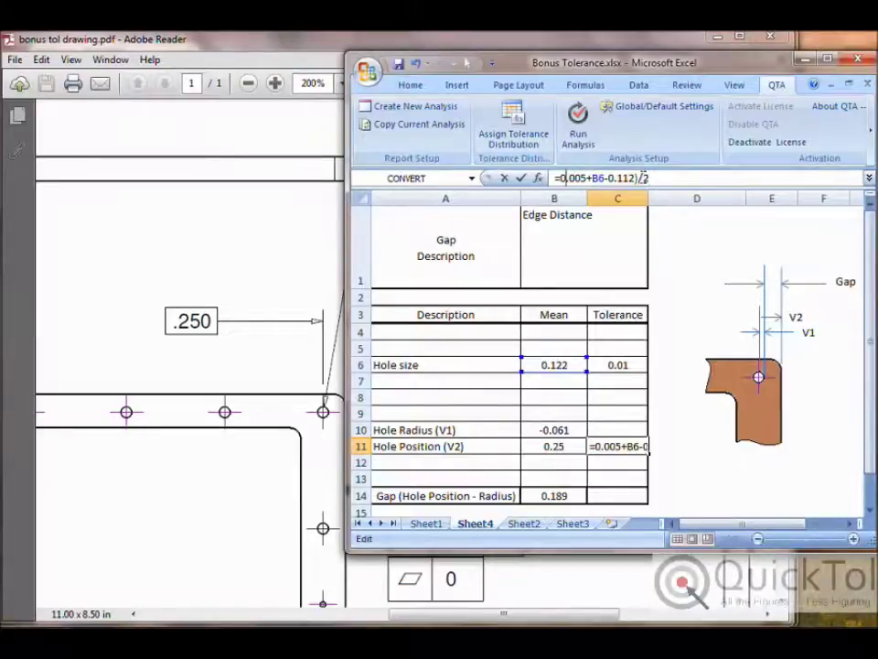
type("(")
key("Return")
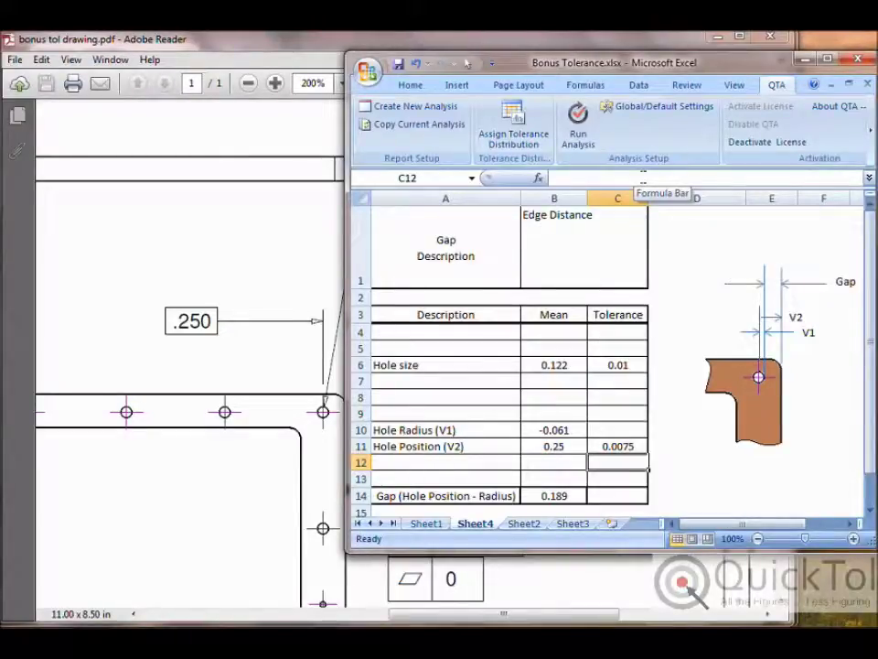
- Run a QTA Monte Carlo analysis with 30,000 trials
left_click(578, 126)
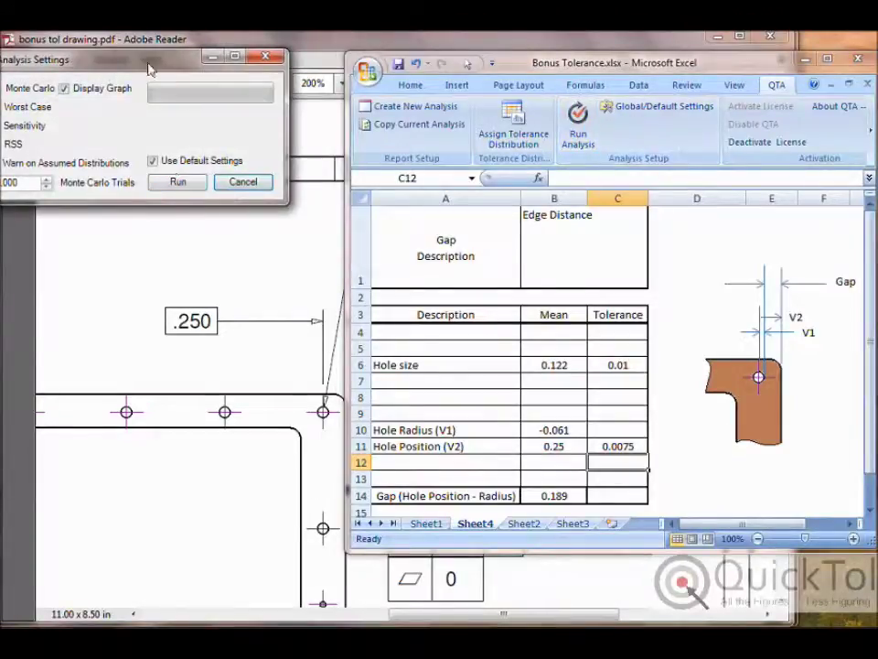
left_click_drag(138, 64, 173, 67)
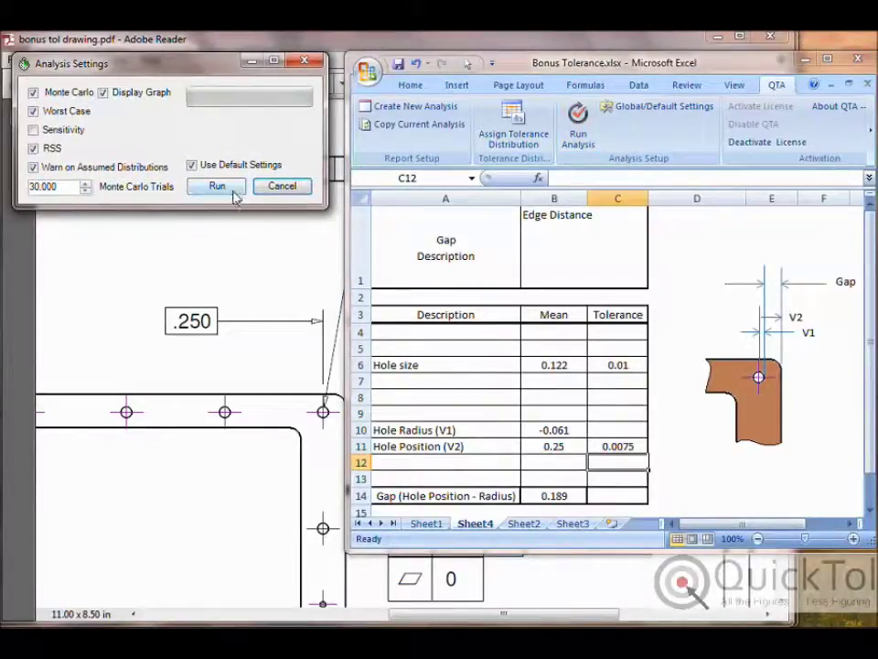
left_click(235, 191)
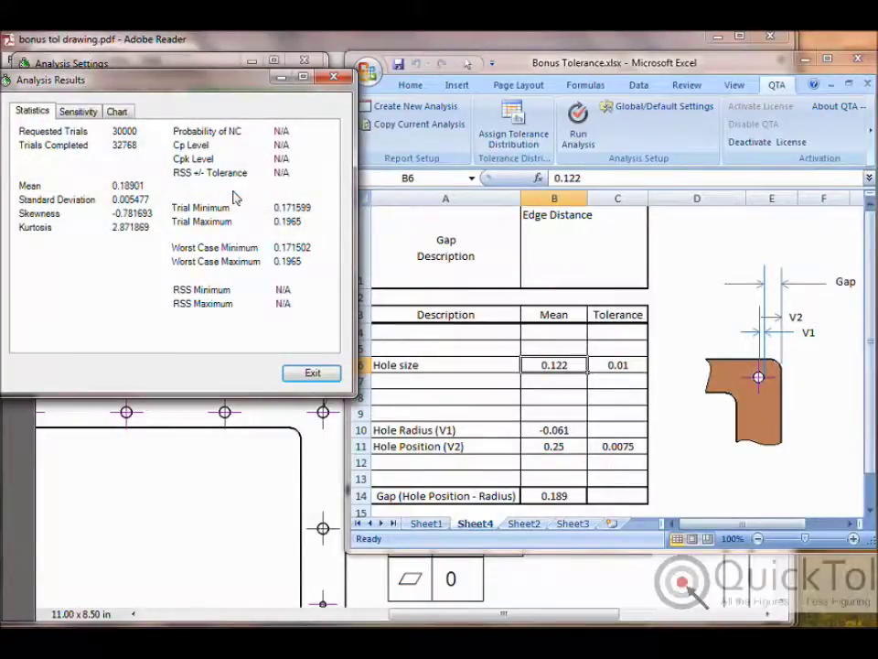
- Check the C11 formula and the B11 hole position mean against the gap results
left_click(549, 363)
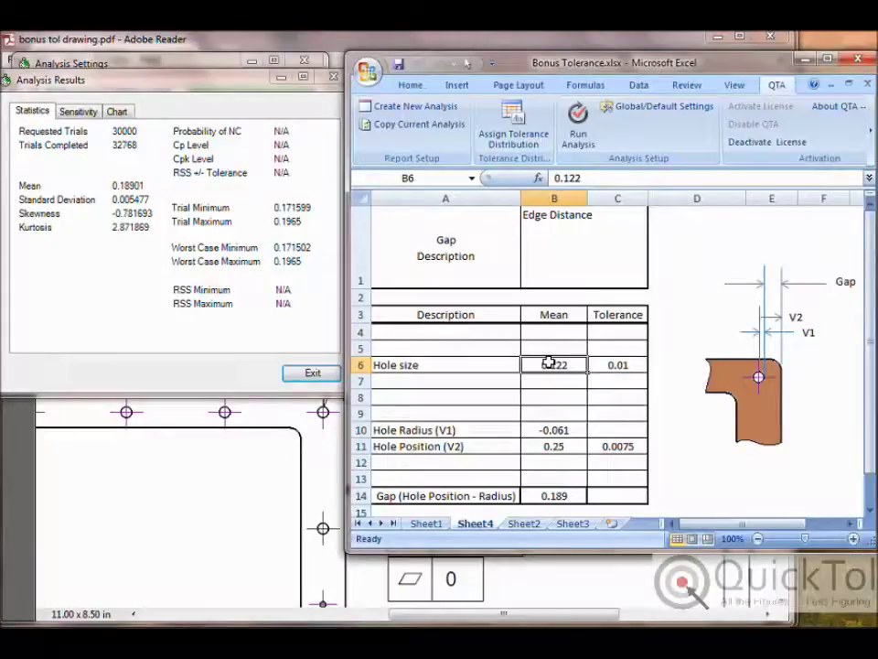
left_click(629, 446)
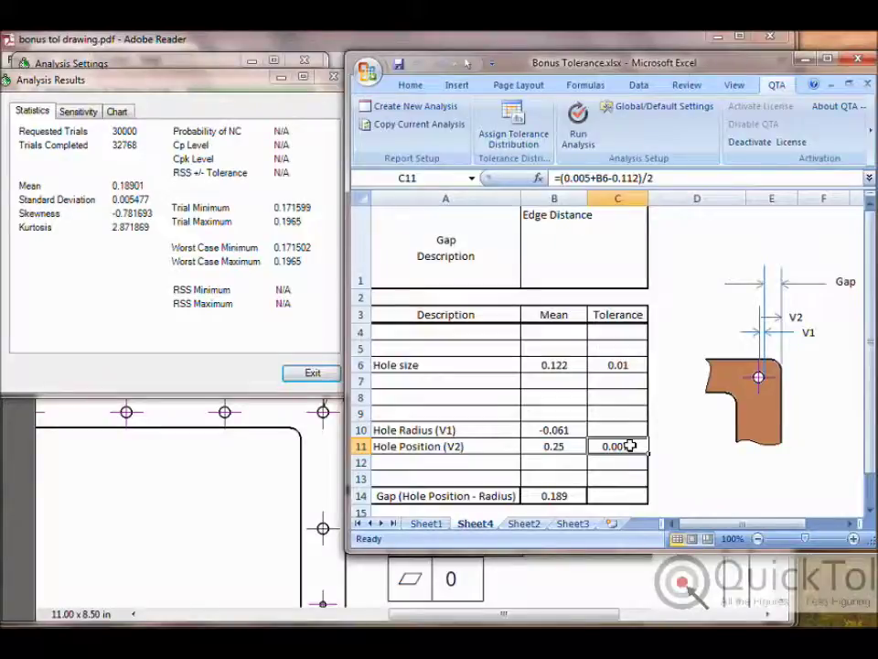
left_click(571, 444)
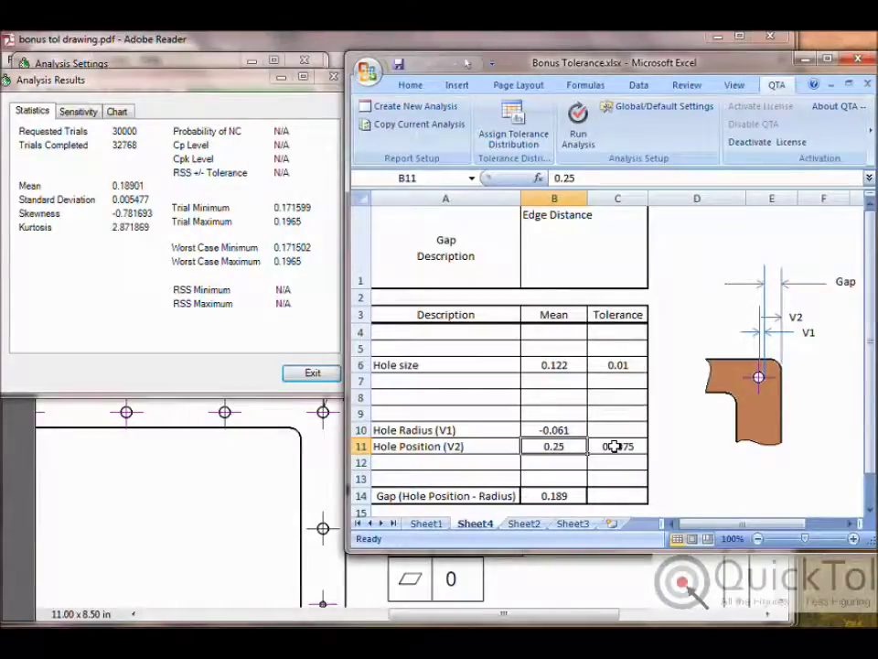
left_click(232, 285)
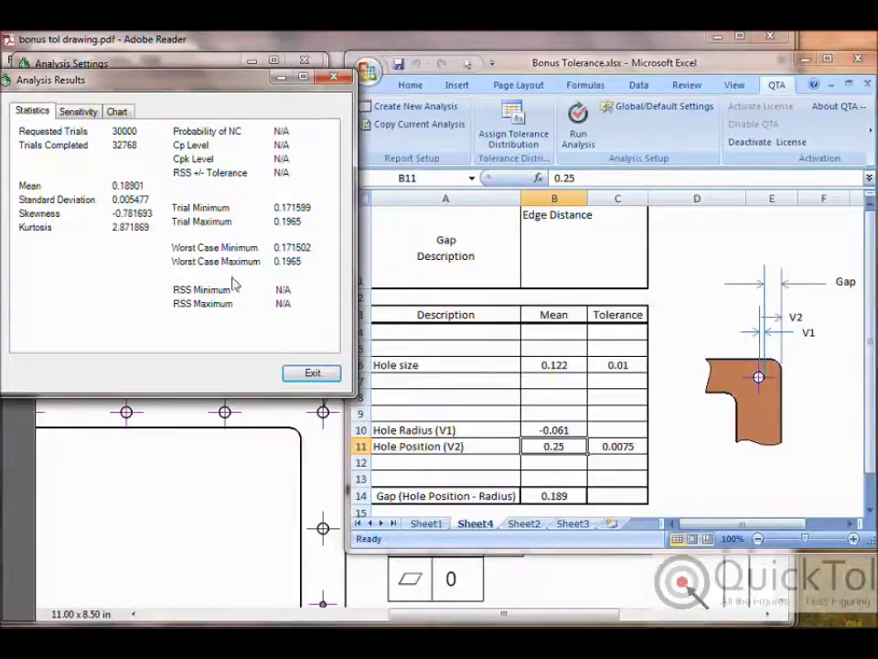
- Display the Chart tab's histogram of simulated gap values
left_click(118, 110)
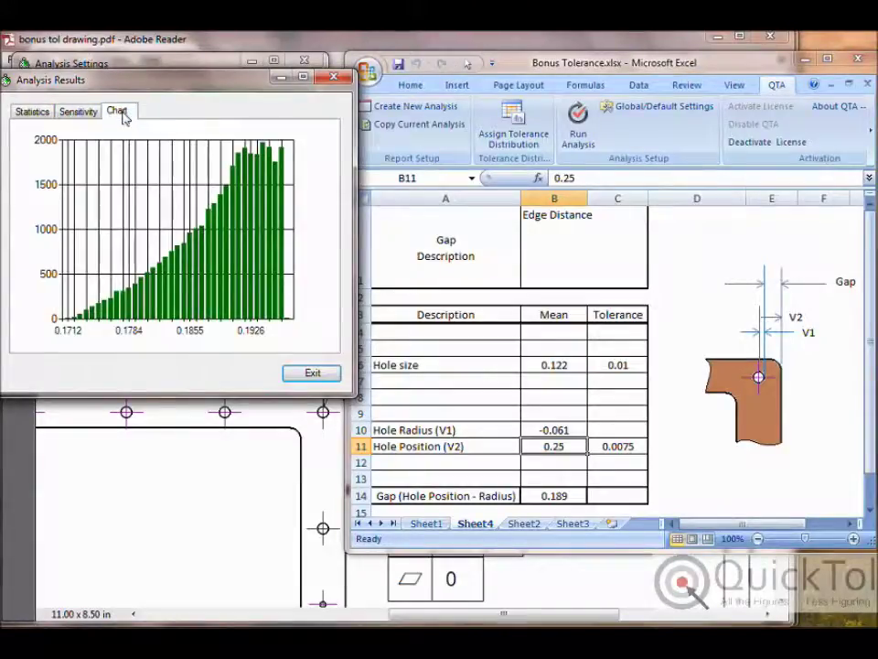